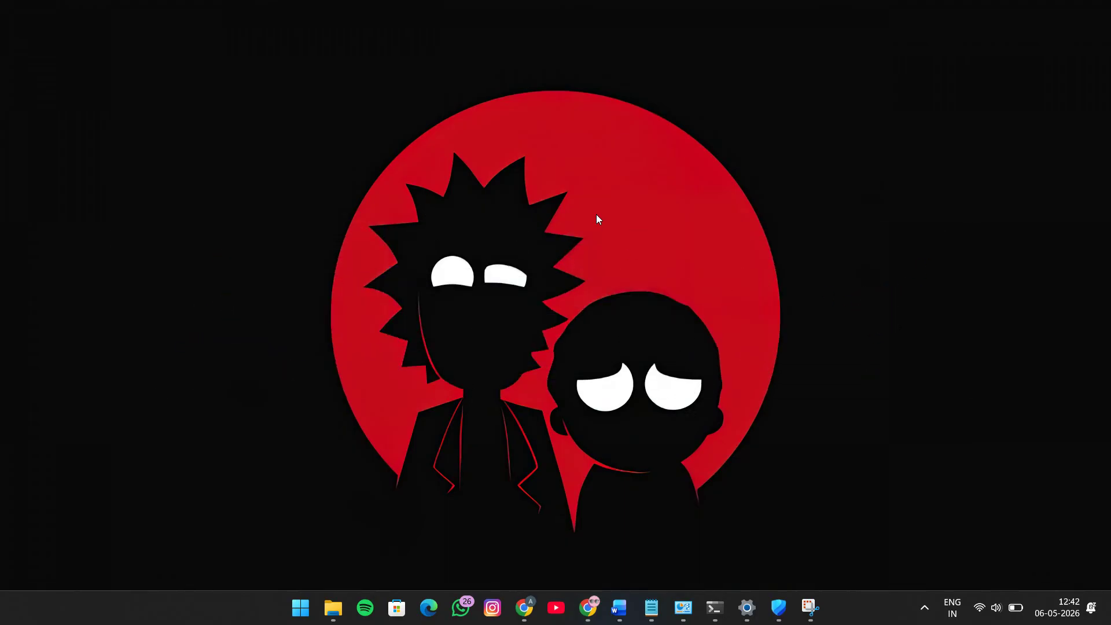
- Open Programs and Features and display the uninstall and change options for Microsoft Office Home and Student 2021
left_click(672, 609)
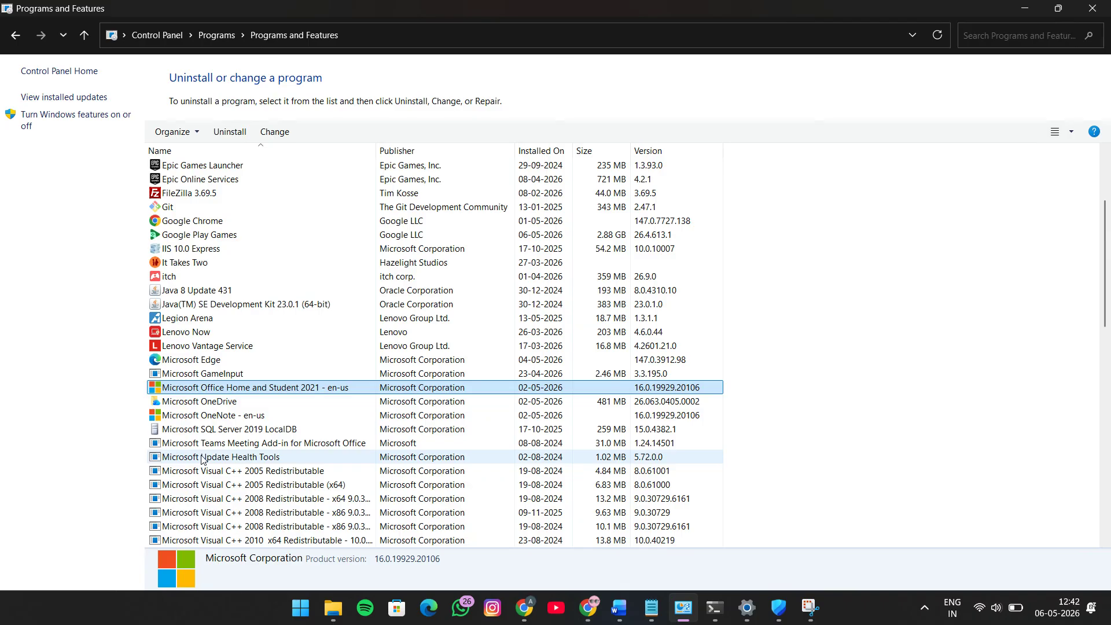
right_click(226, 390)
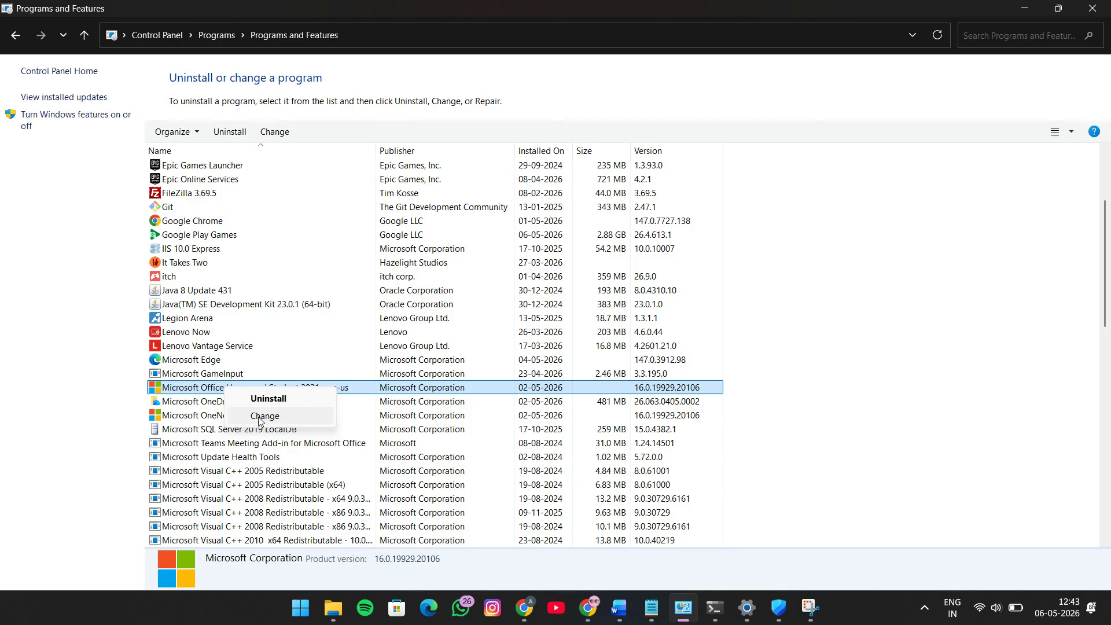
left_click(88, 243)
key("super+d")
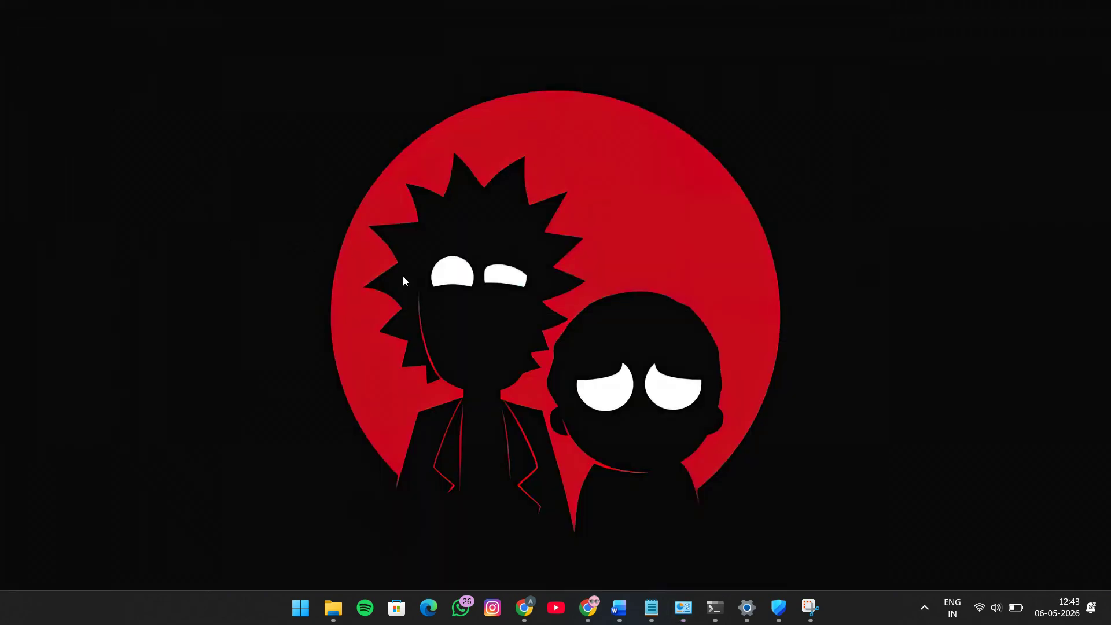
- Switch to Word and convert the Word Software Documentation Sample document from Compatibility Mode to the newest file format
left_click(618, 607)
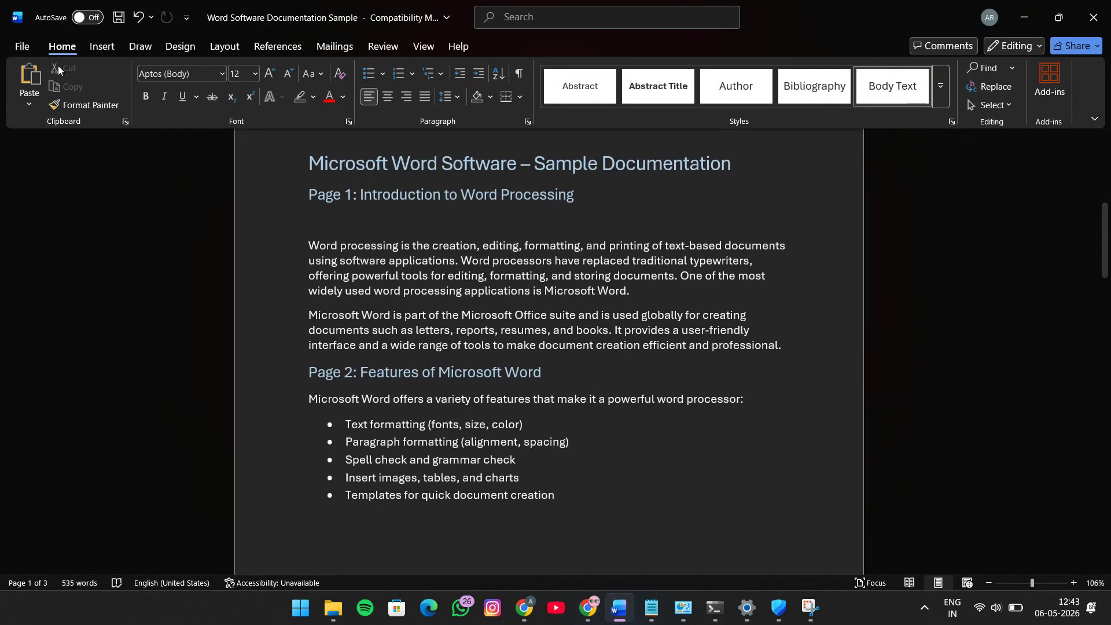
left_click(32, 46)
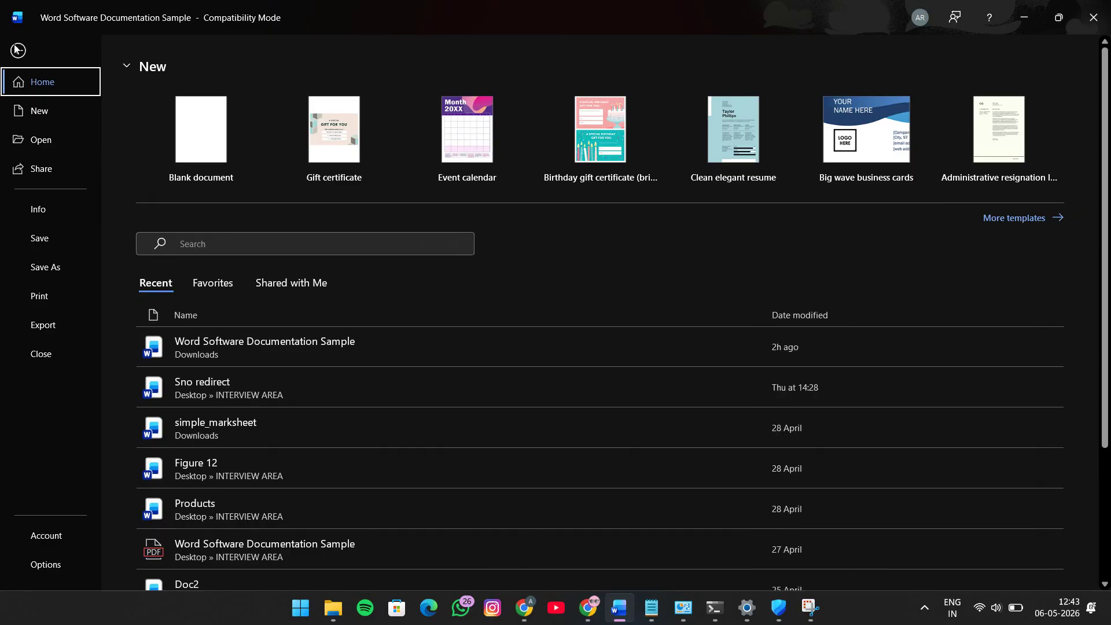
left_click(35, 208)
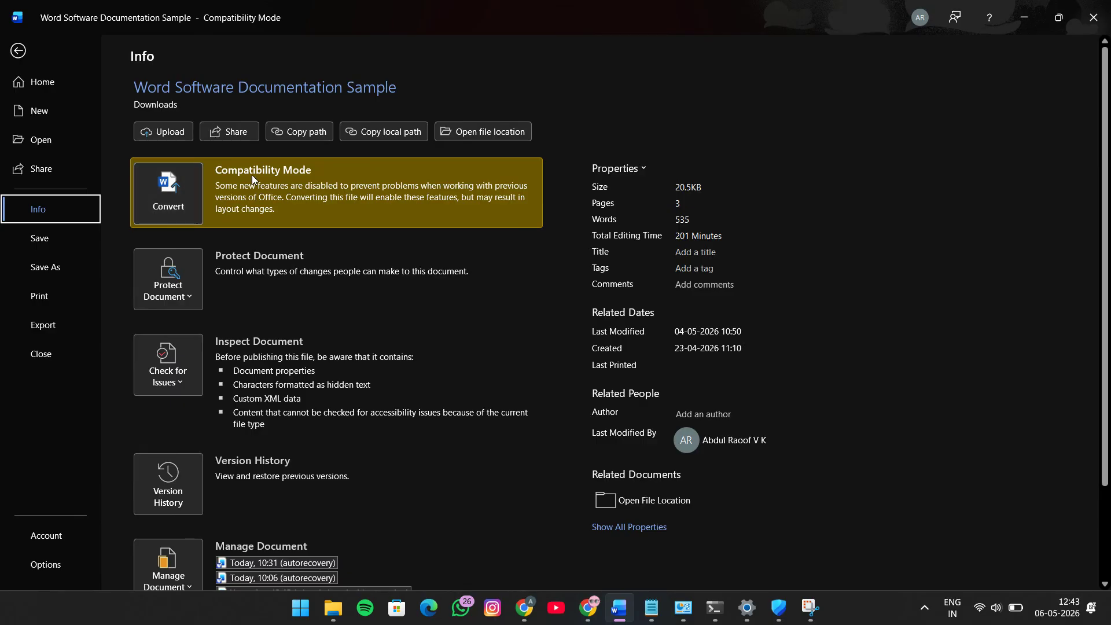
left_click(162, 182)
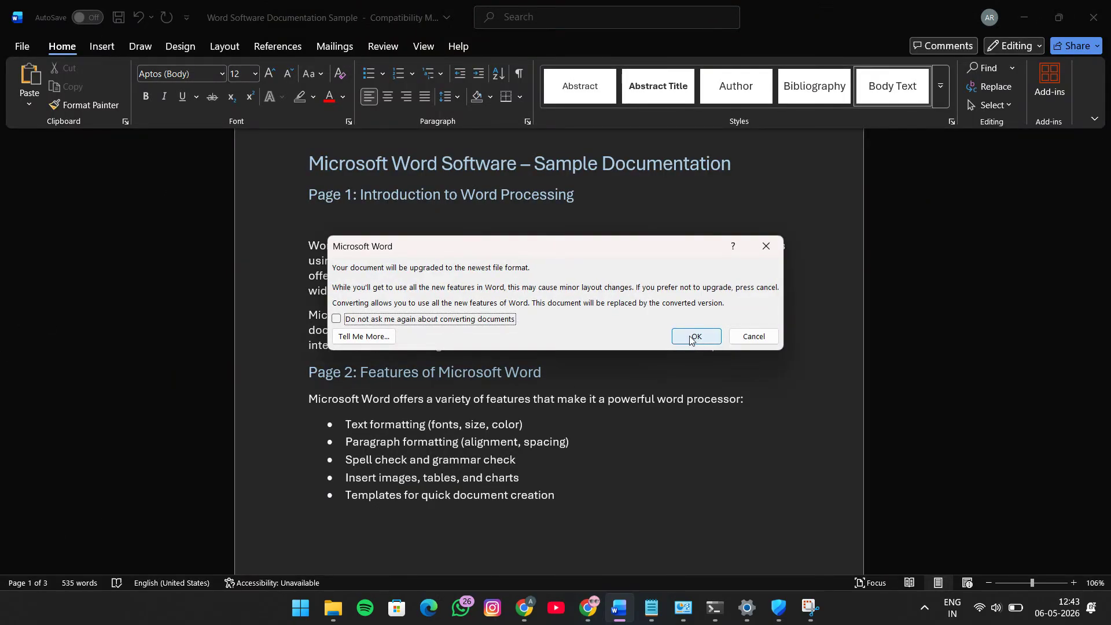
left_click(692, 337)
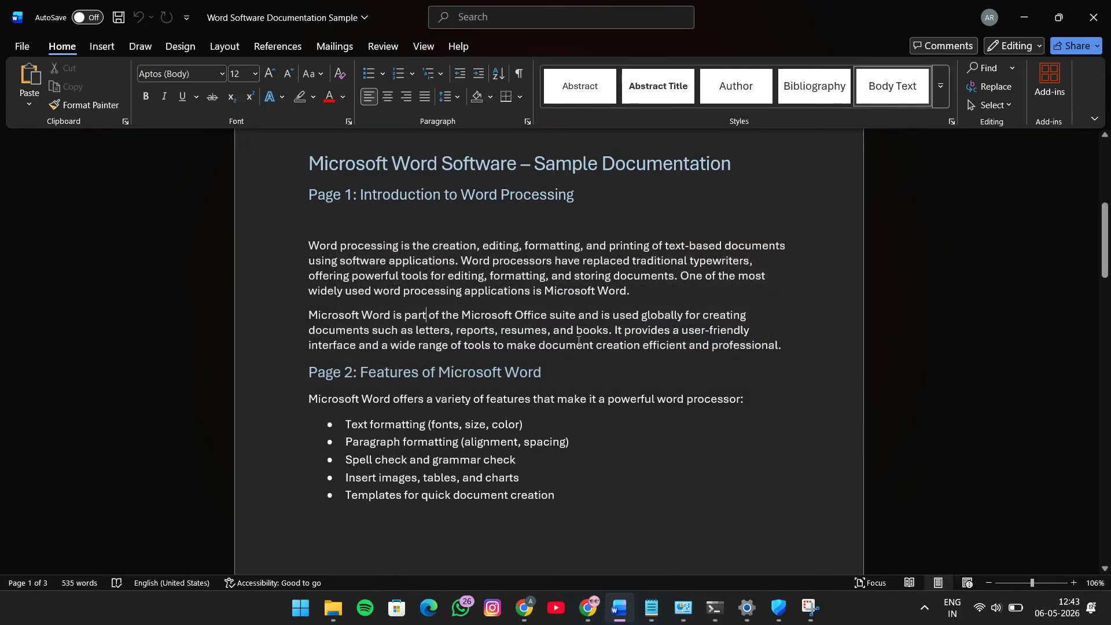
scroll(578, 341, "up", 5)
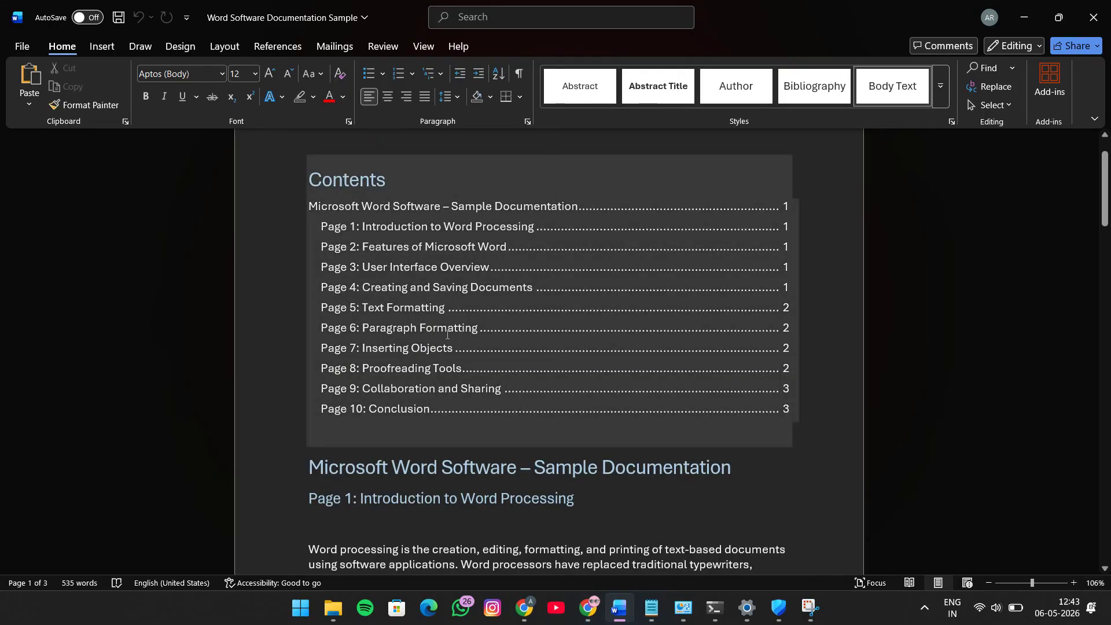
scroll(447, 334, "down", 5)
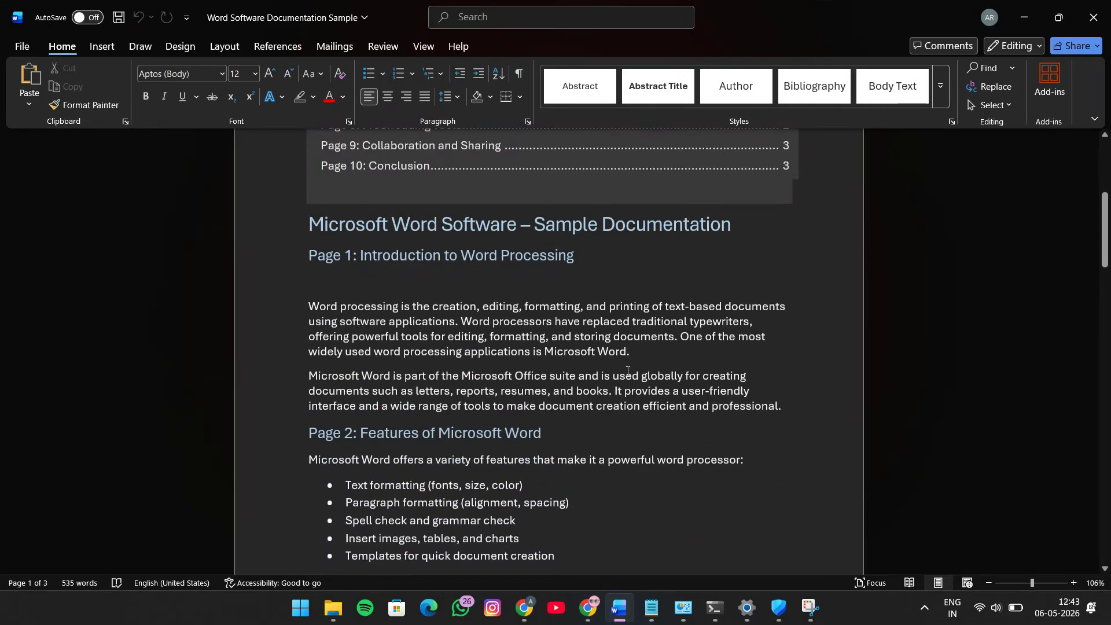
key("super+d")
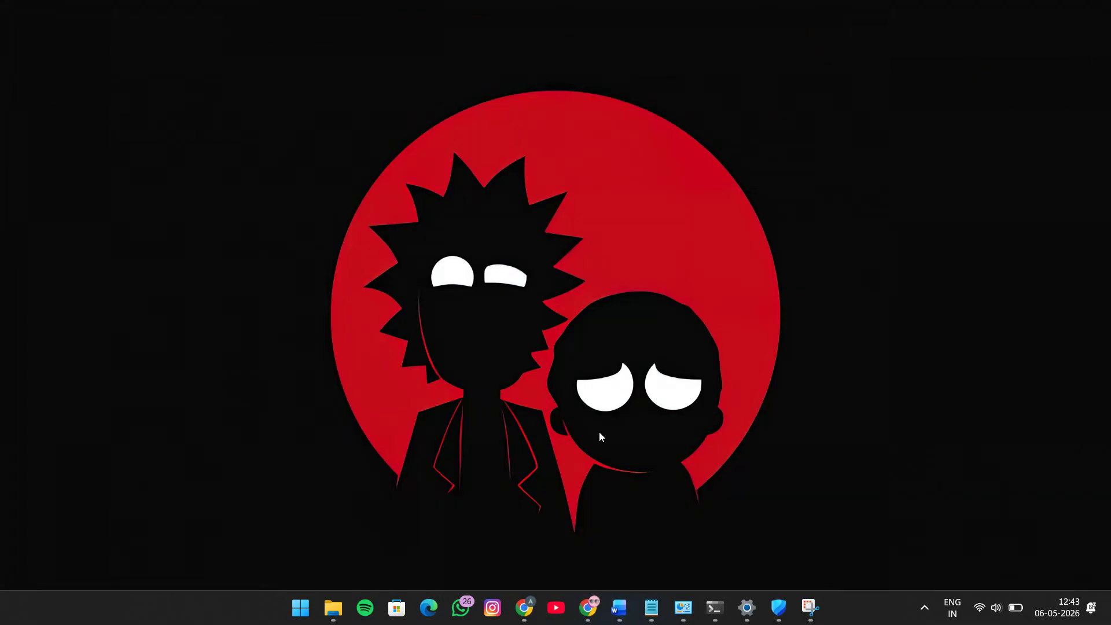
key("super+d")
scroll(531, 357, "up", 1)
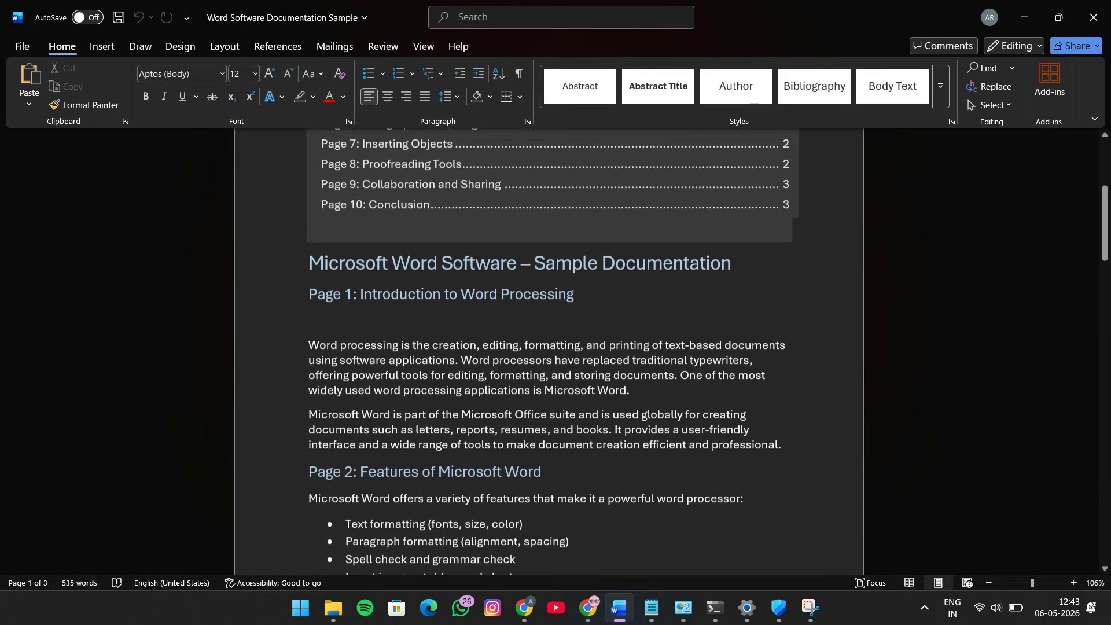
scroll(531, 357, "down", 1)
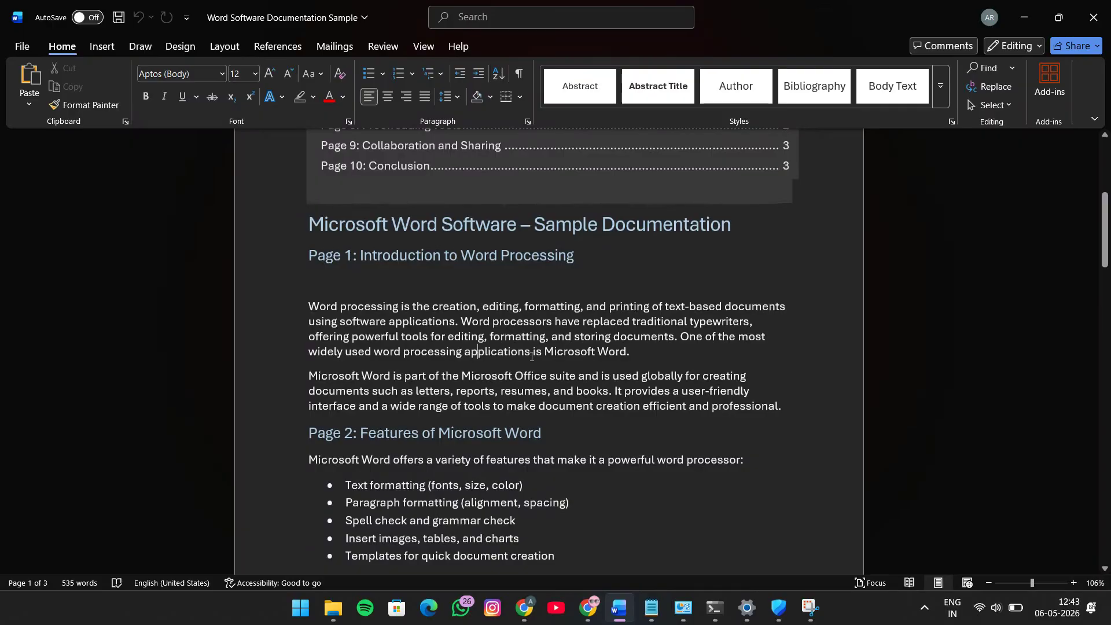
- Switch to the Microsoft Templates folder window in File Explorer
key("super+d")
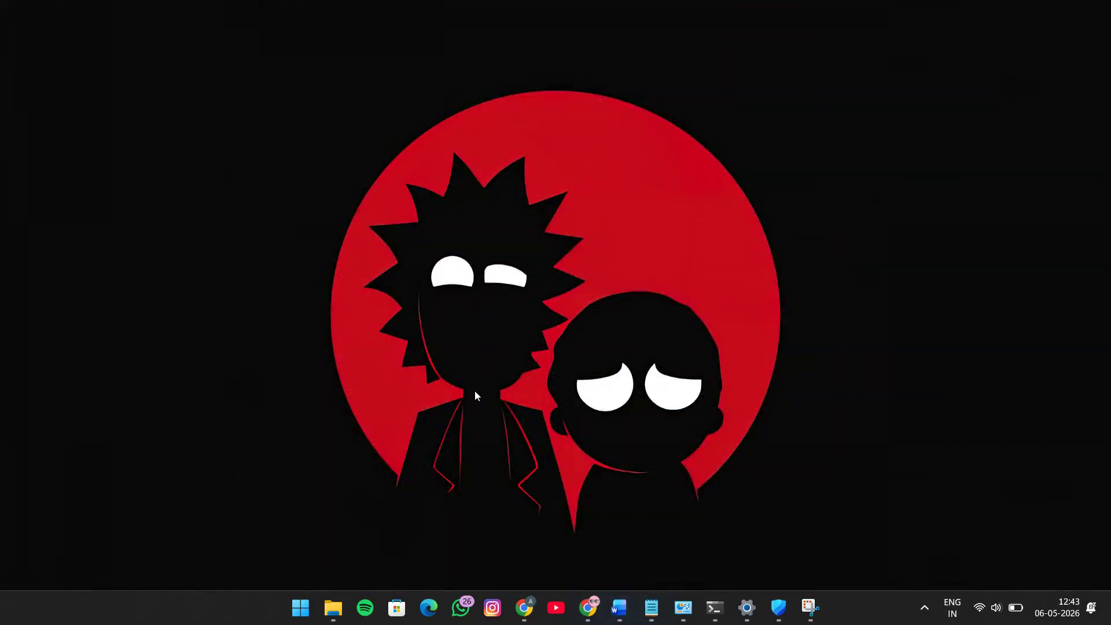
mouse_move(326, 593)
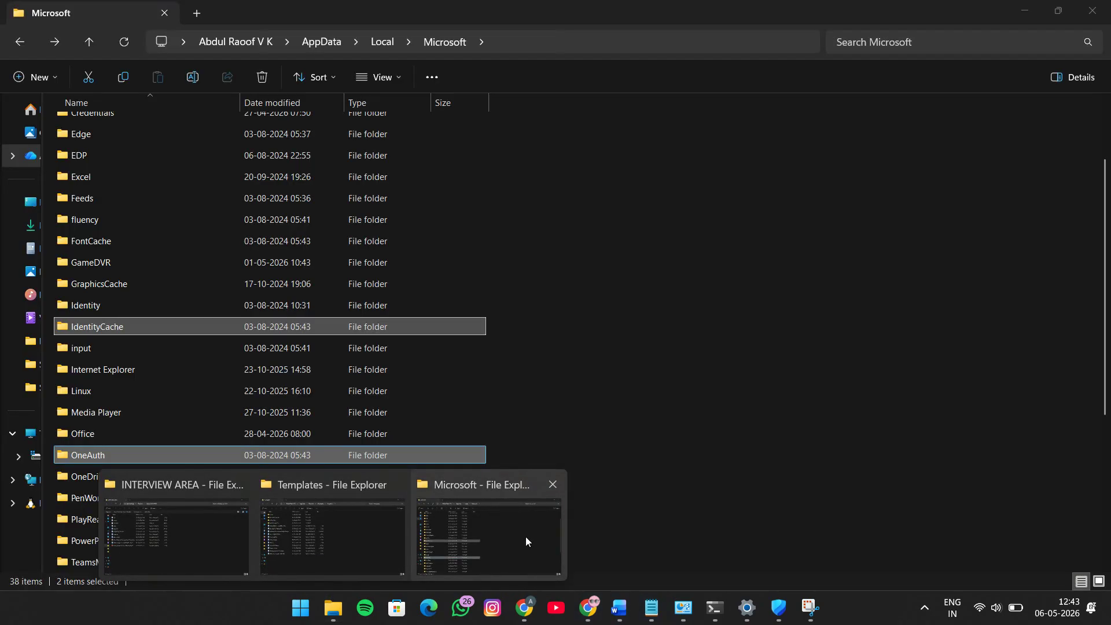
left_click(362, 537)
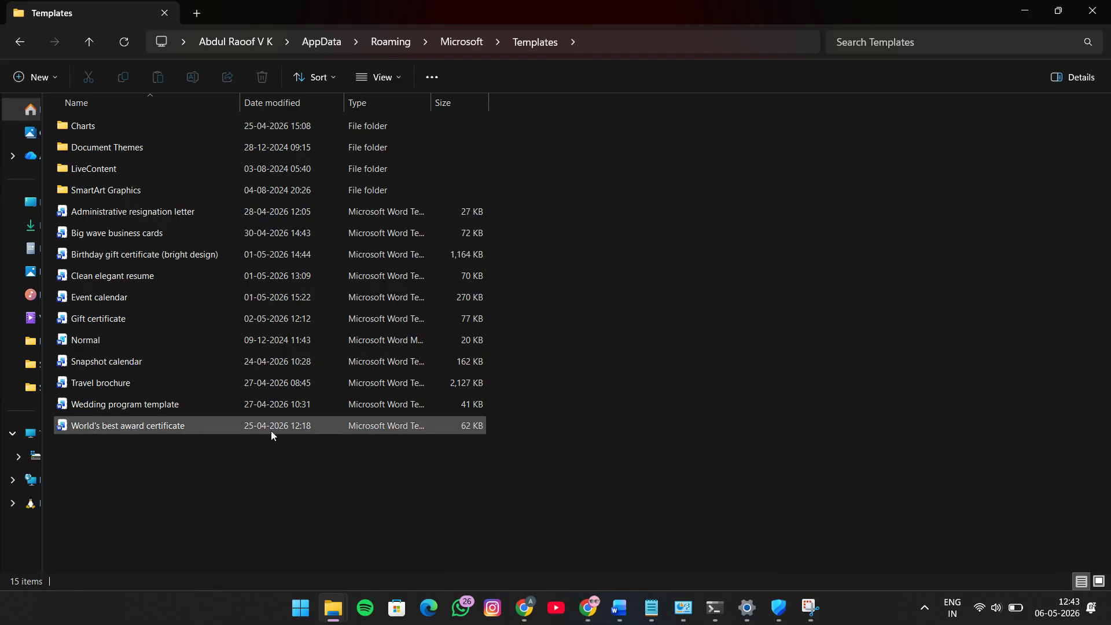
left_click(107, 341)
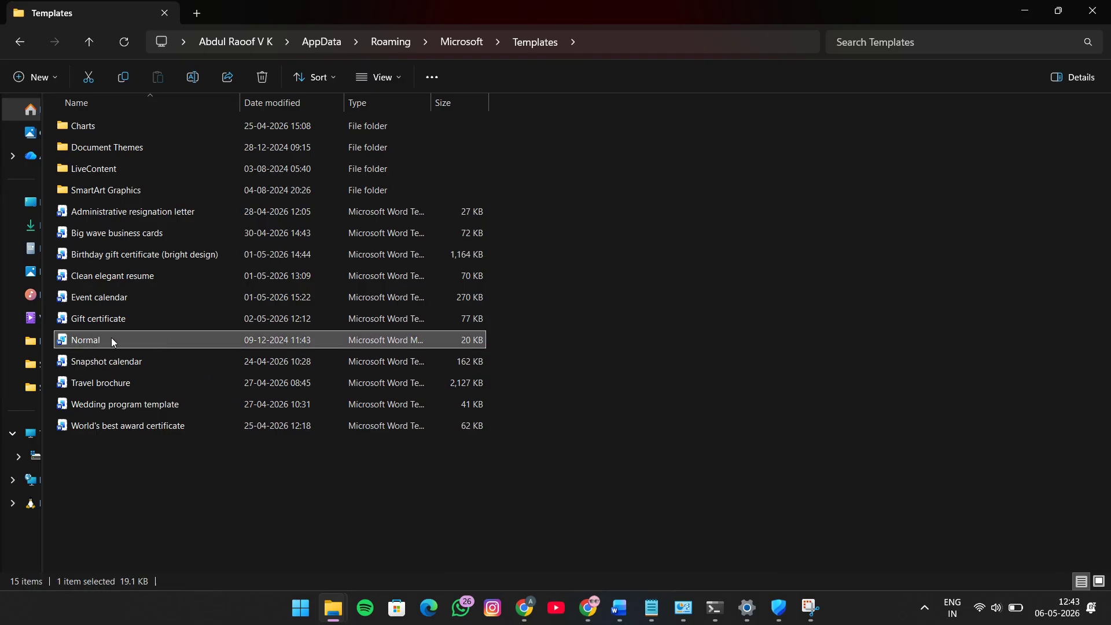
right_click(111, 341)
left_click(237, 192)
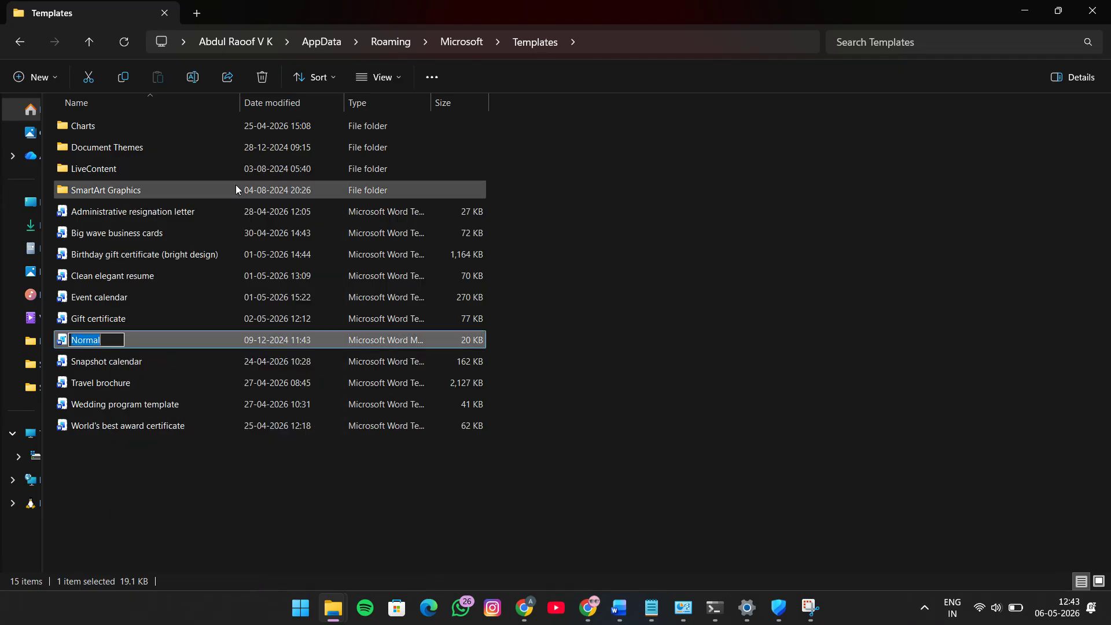
left_click(217, 478)
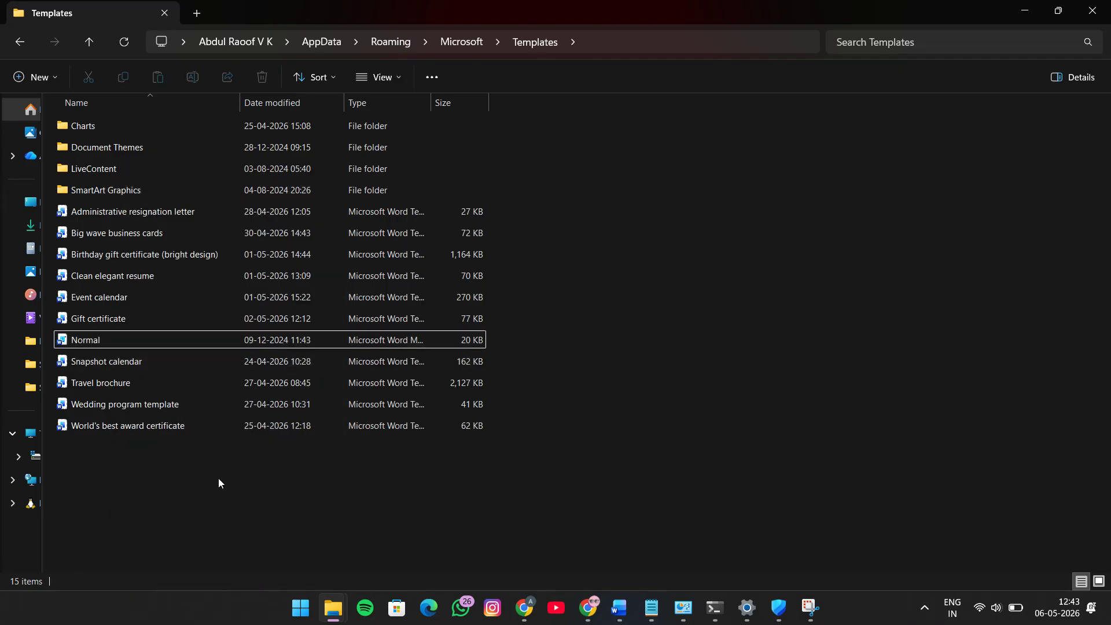
- Check the file type and extension in the Normal template's properties, and close the properties
left_click(124, 341)
right_click(147, 340)
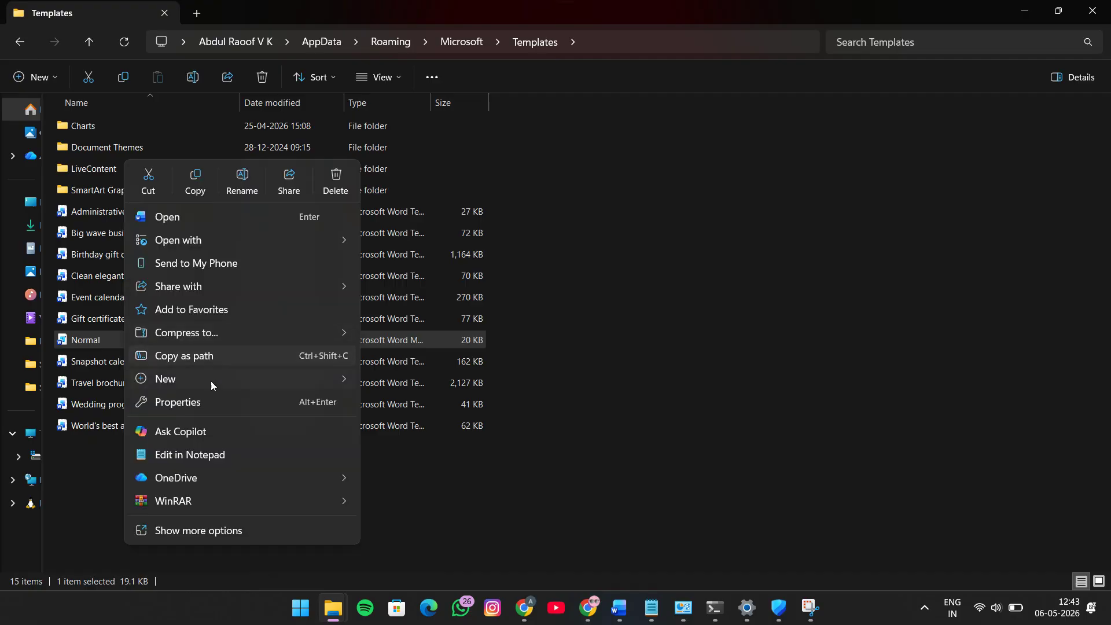
left_click(197, 400)
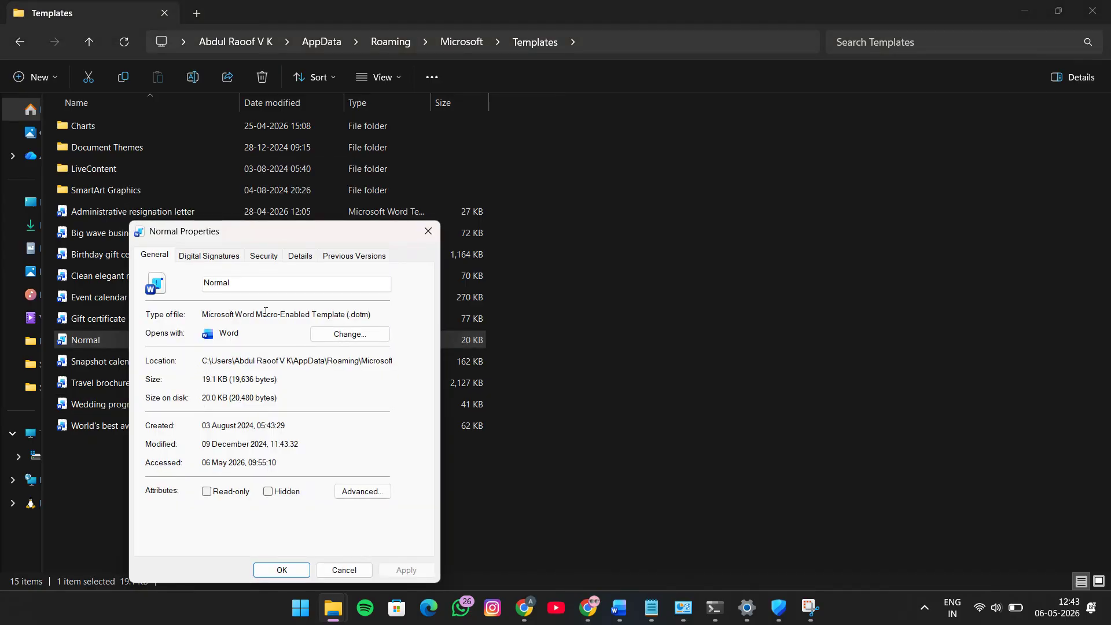
double_click(348, 314)
left_click(428, 231)
left_click(259, 475)
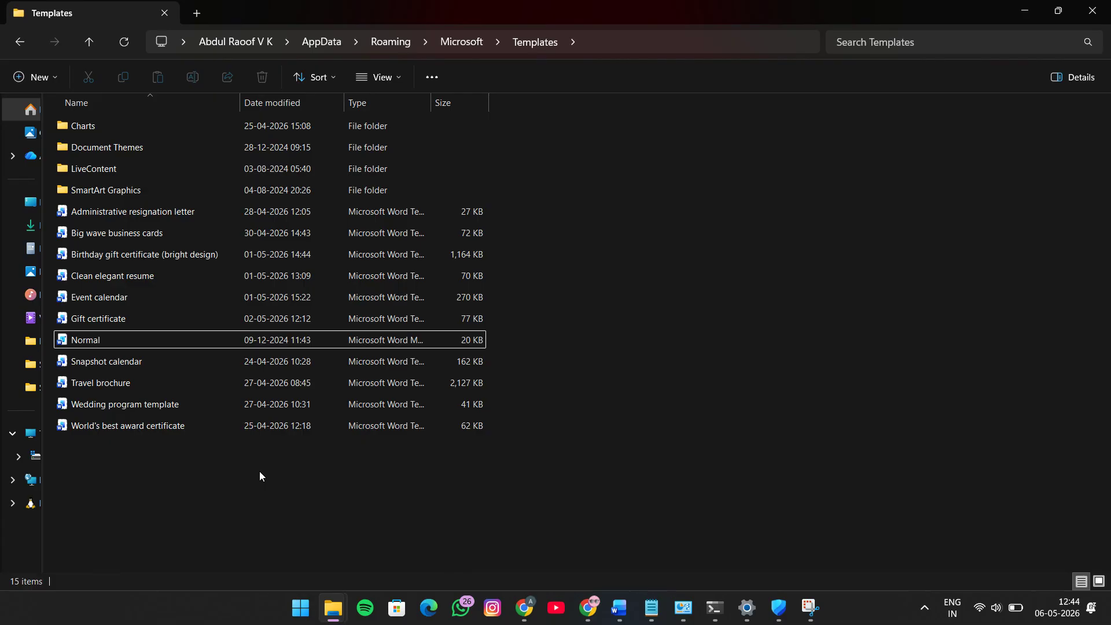
- Switch back to the Word Software Documentation Sample document in Word
key("super+d")
left_click(619, 608)
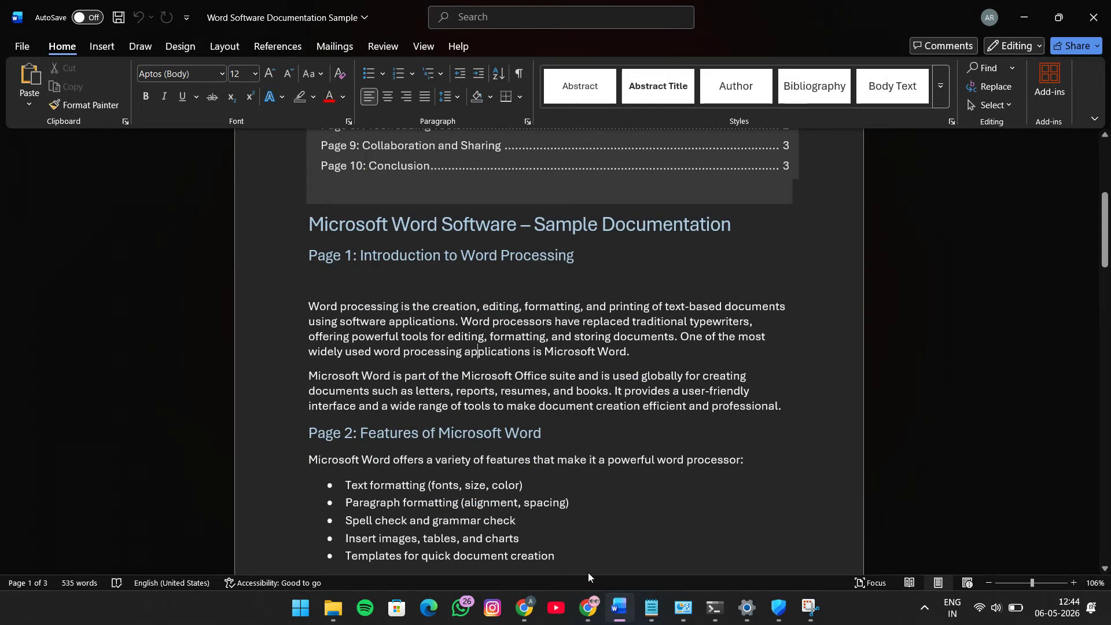
left_click(586, 375)
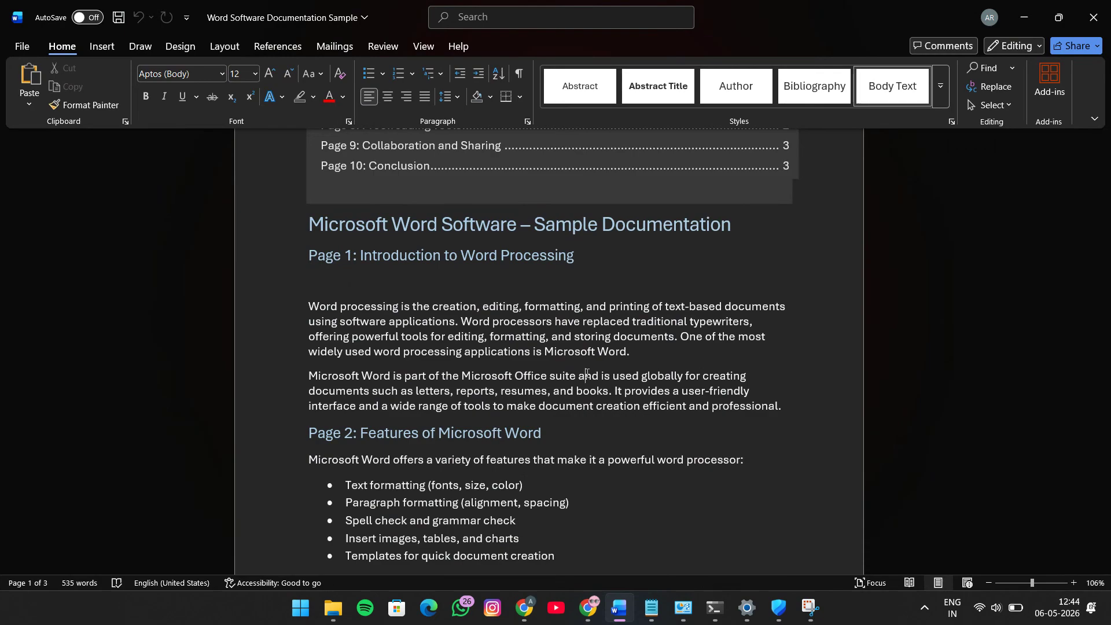
- Search Windows for "word" and open the Word app
key("super+d")
key("super")
type("word")
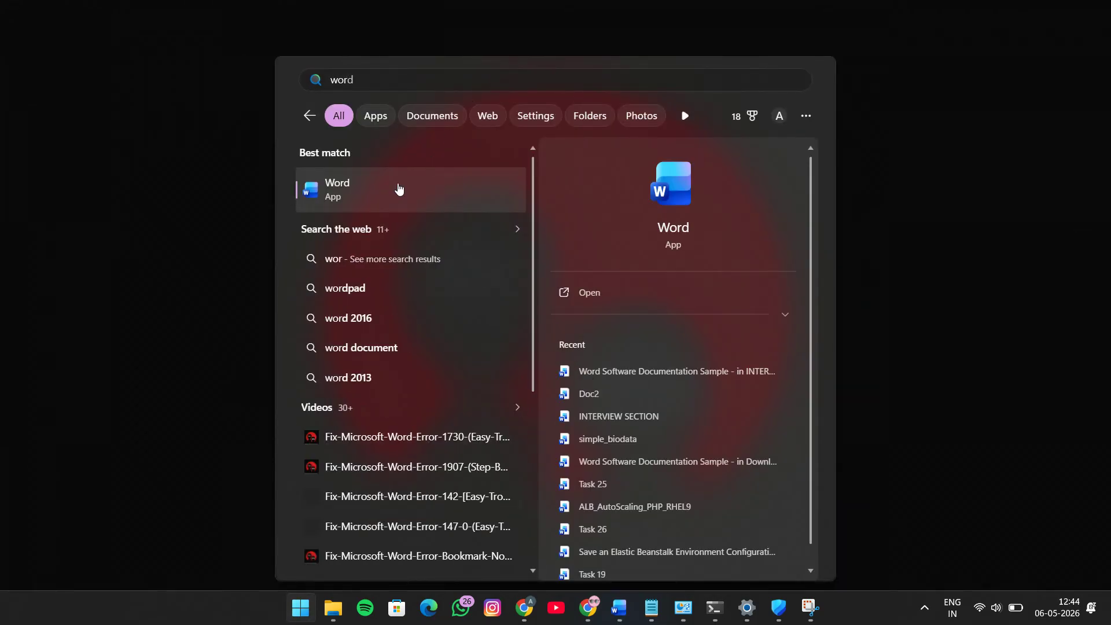
left_click(399, 188)
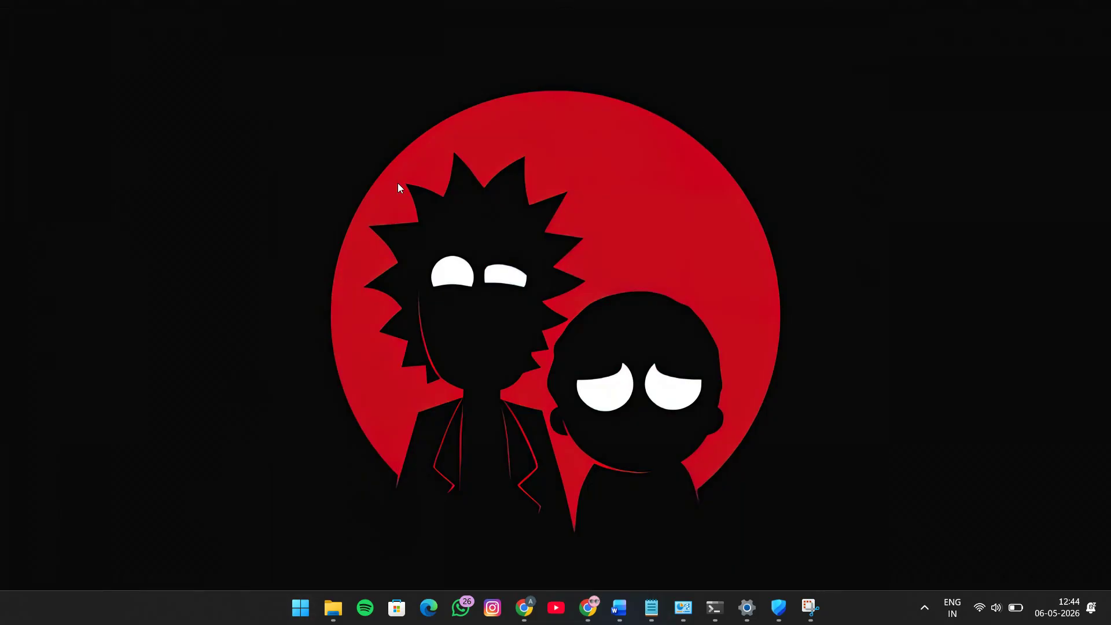
- Run the pinned Word app as administrator
key("super")
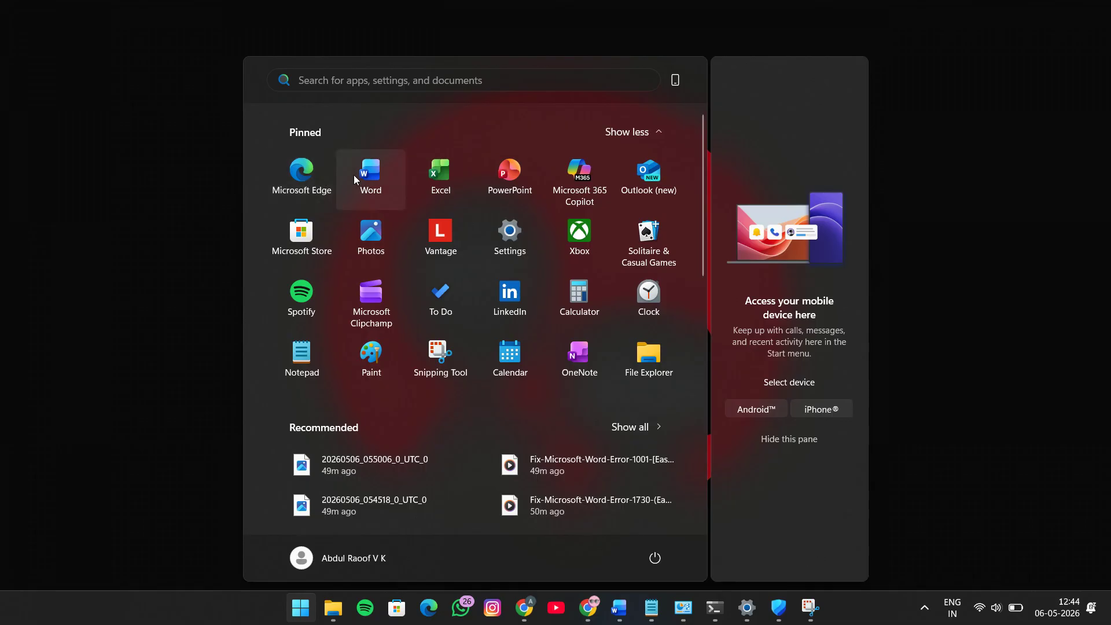
right_click(367, 174)
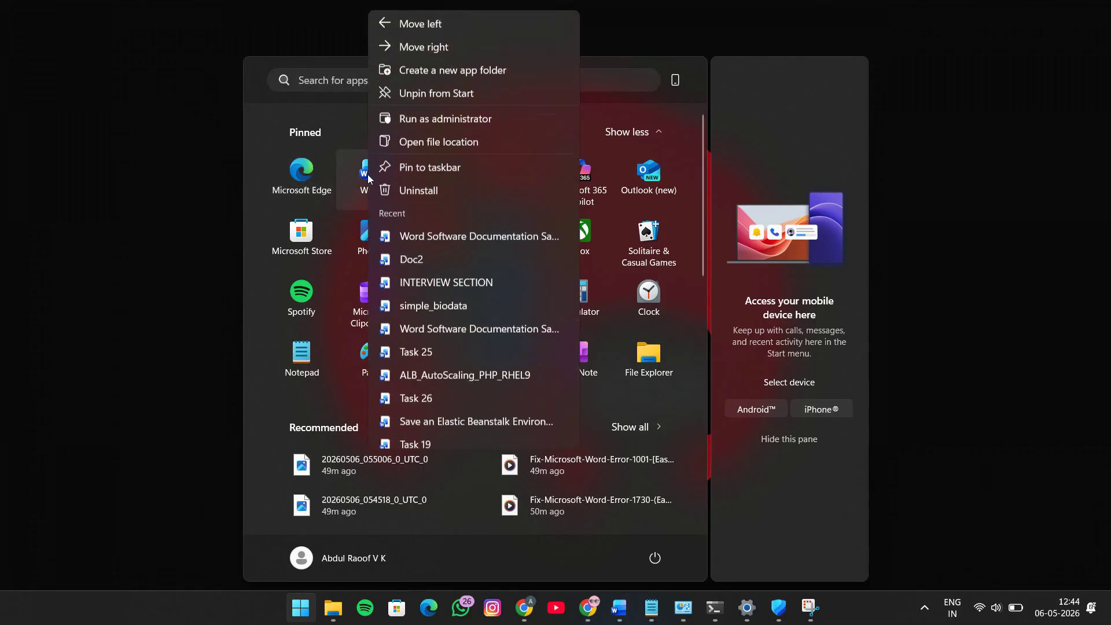
left_click(409, 111)
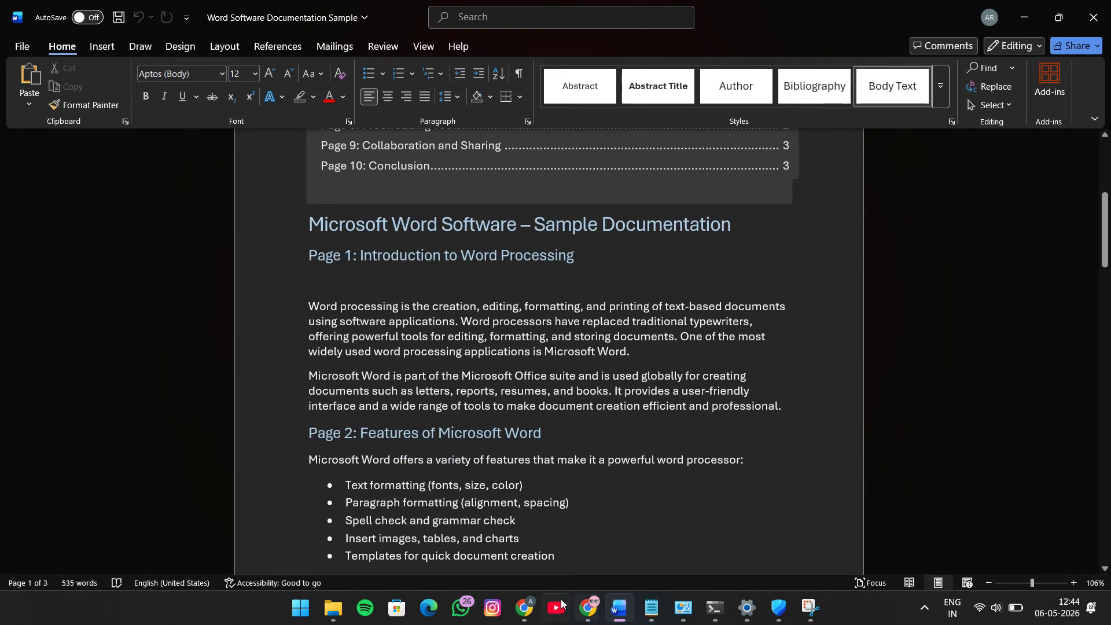
left_click(498, 351)
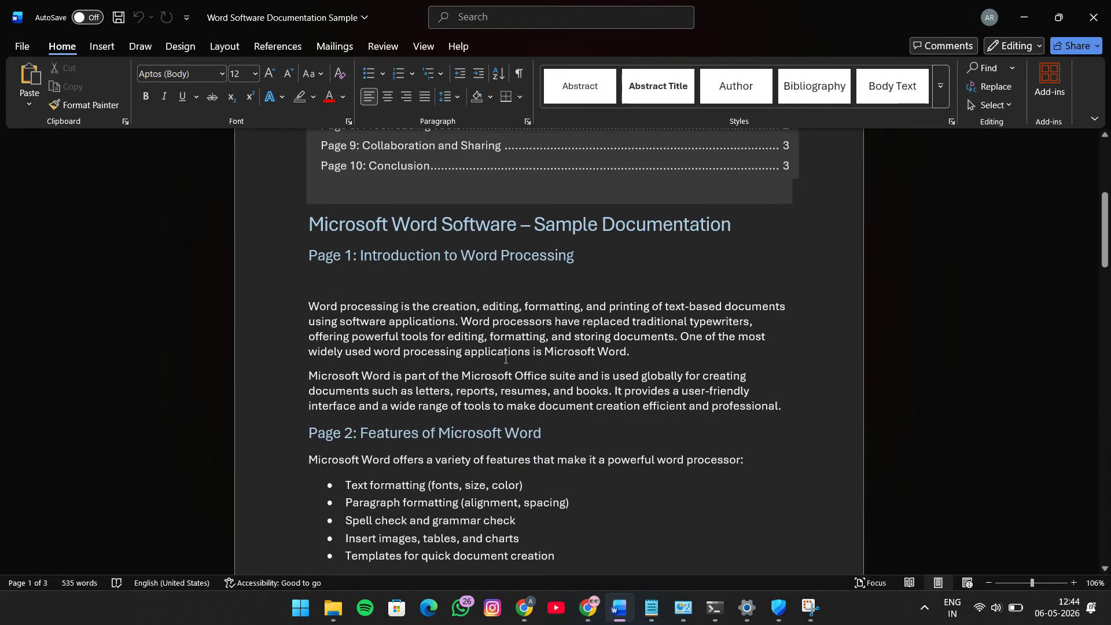
scroll(505, 358, "down", 1)
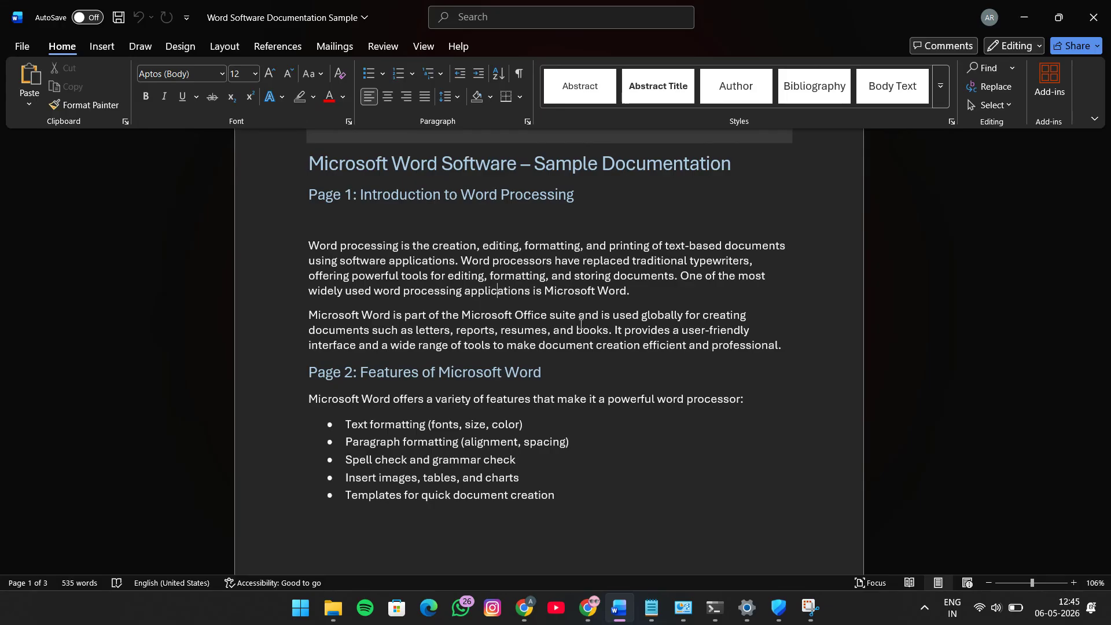
key("super+d")
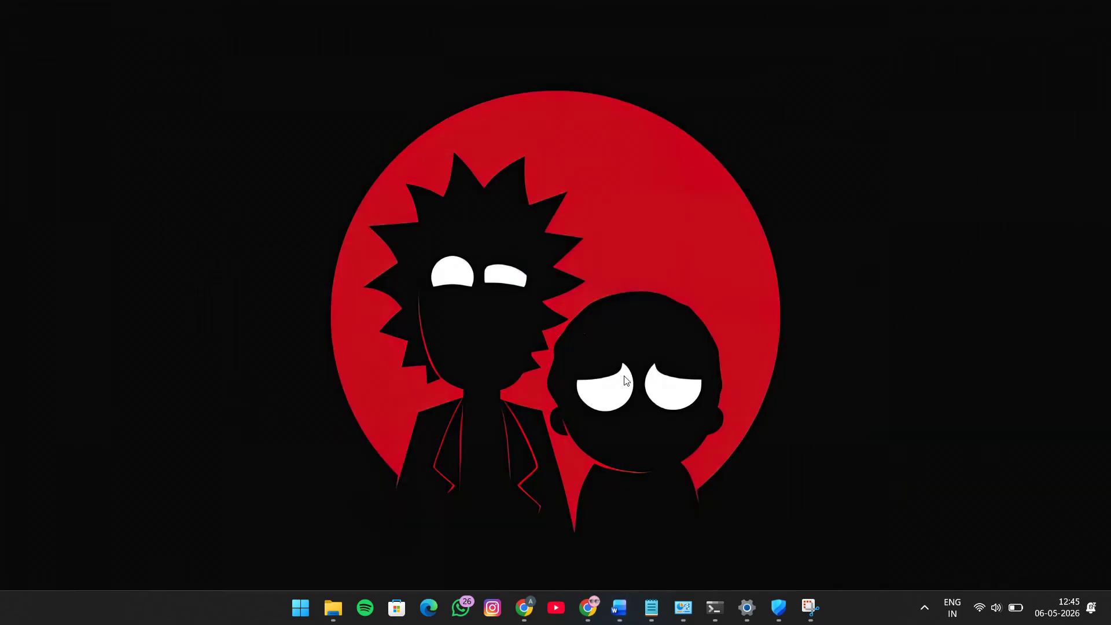
left_click(747, 608)
left_click(746, 608)
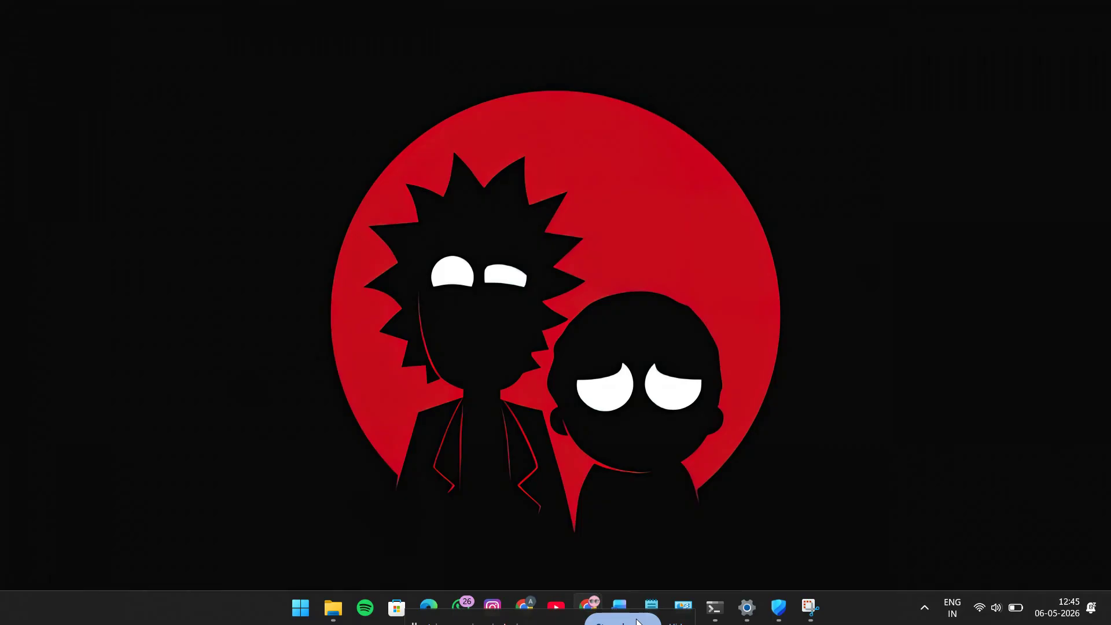